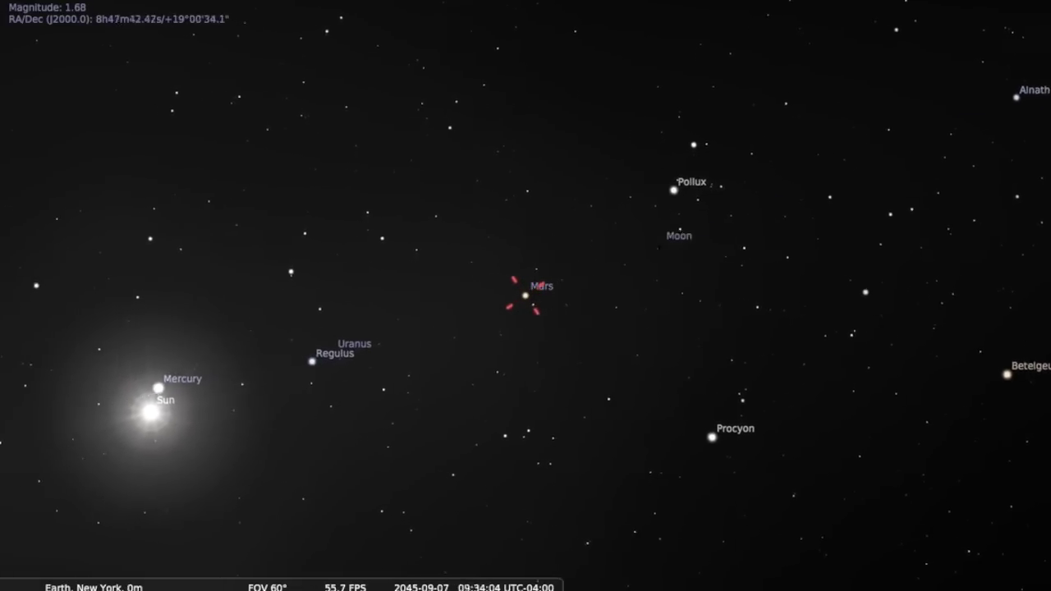
# - Resume normal time at the date, then show ecliptic, atmosphere, ground and a level azimuthal mount
pyautogui.press('k')
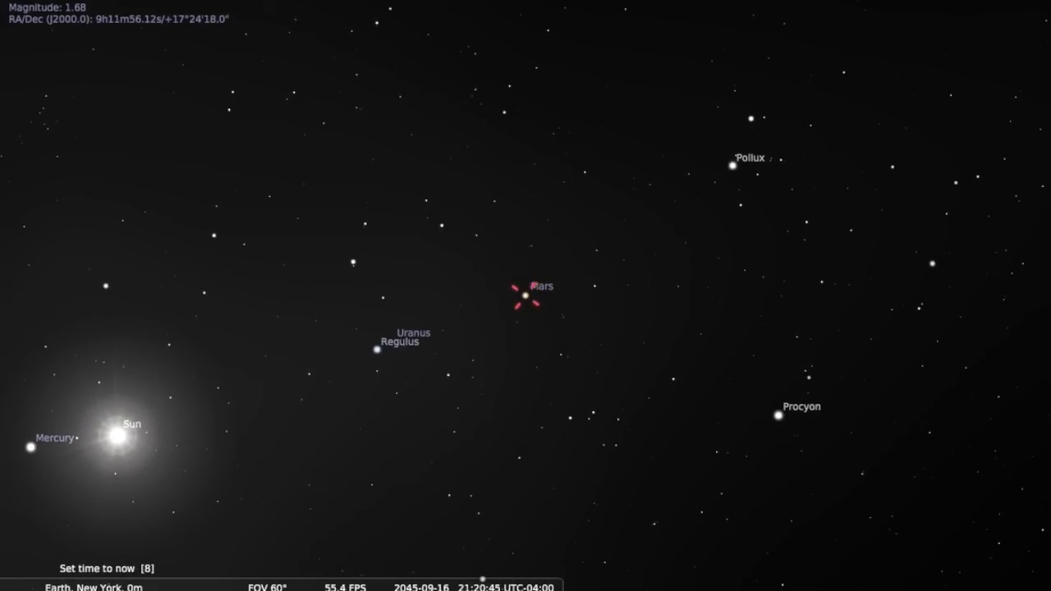
pyautogui.press('8')
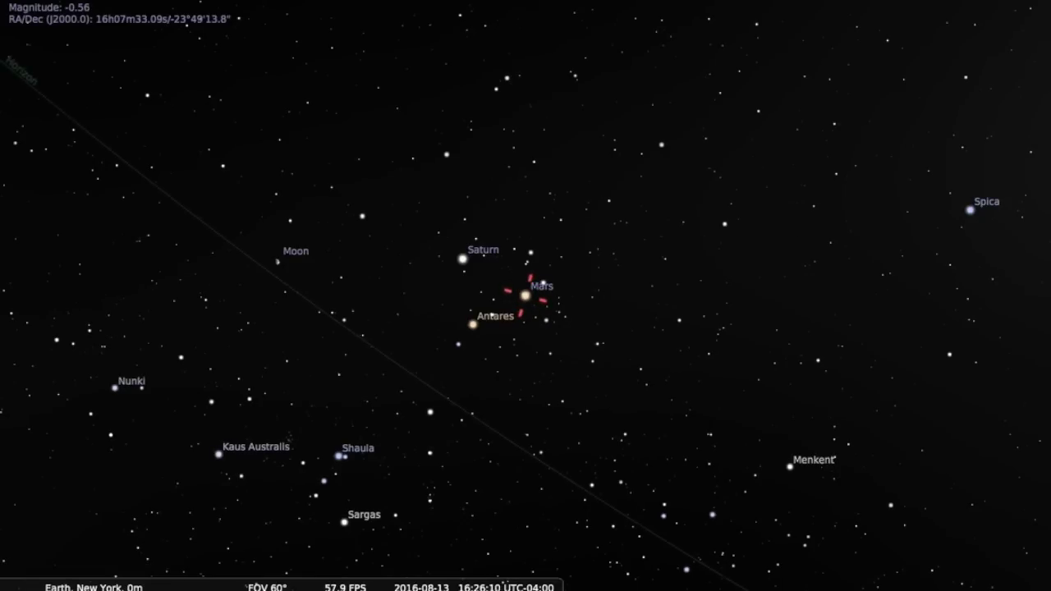
pyautogui.press(',')
pyautogui.press('a')
pyautogui.press('g')
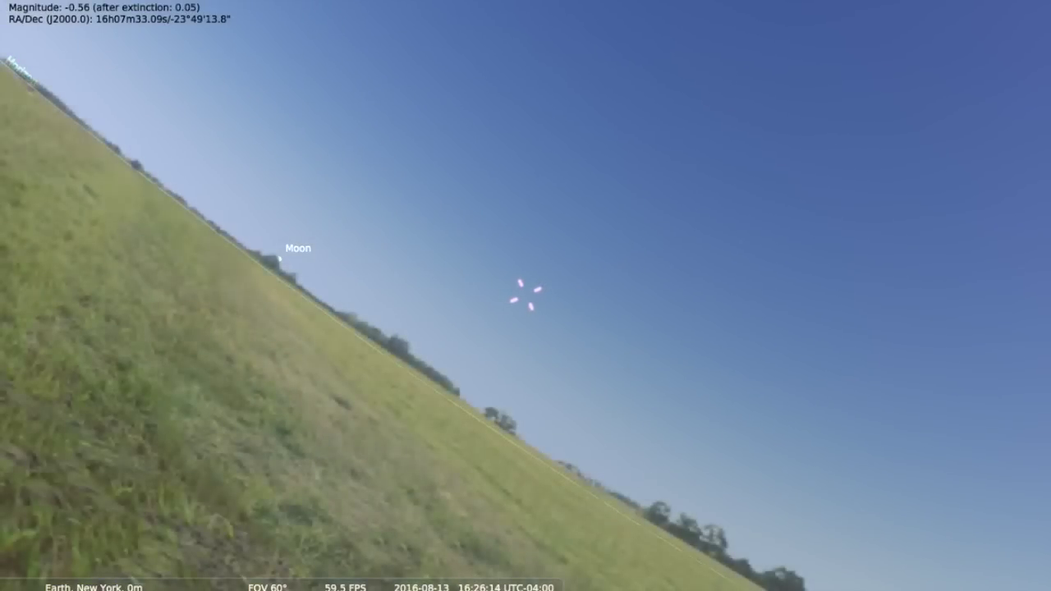
pyautogui.hotkey('ctrl', 'm')
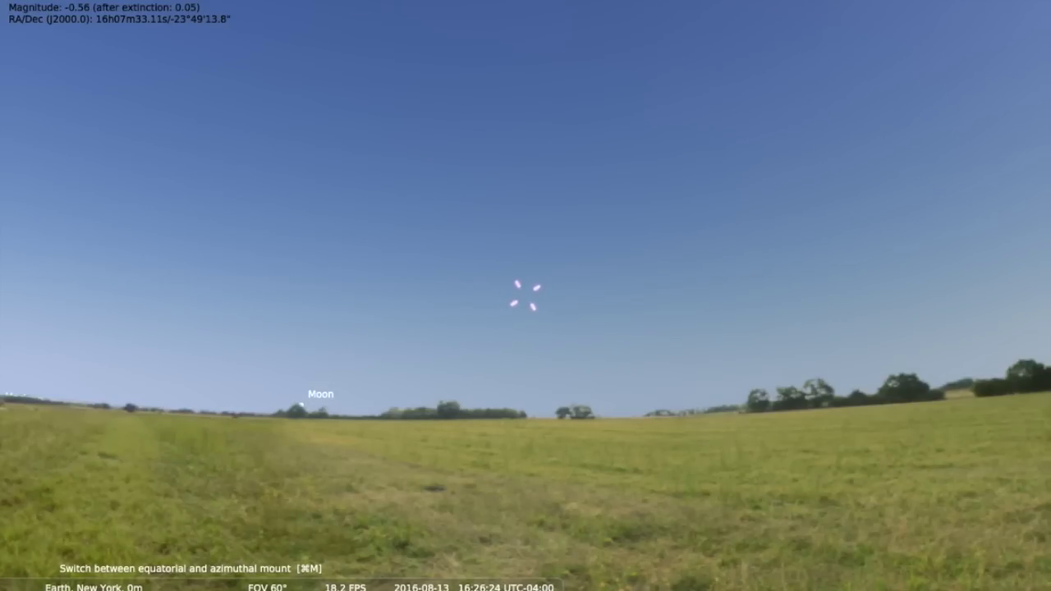
# - Tilt the view up and advance the clock five hours until night shows Mars, Antares and Saturn
pyautogui.press('Up')
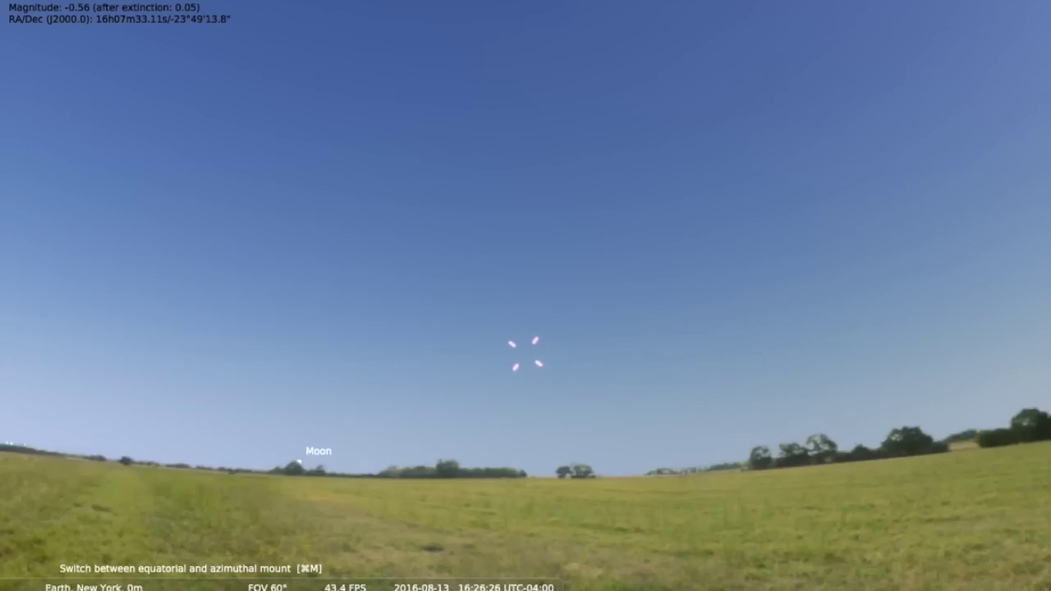
pyautogui.hotkey('ctrl', '=')
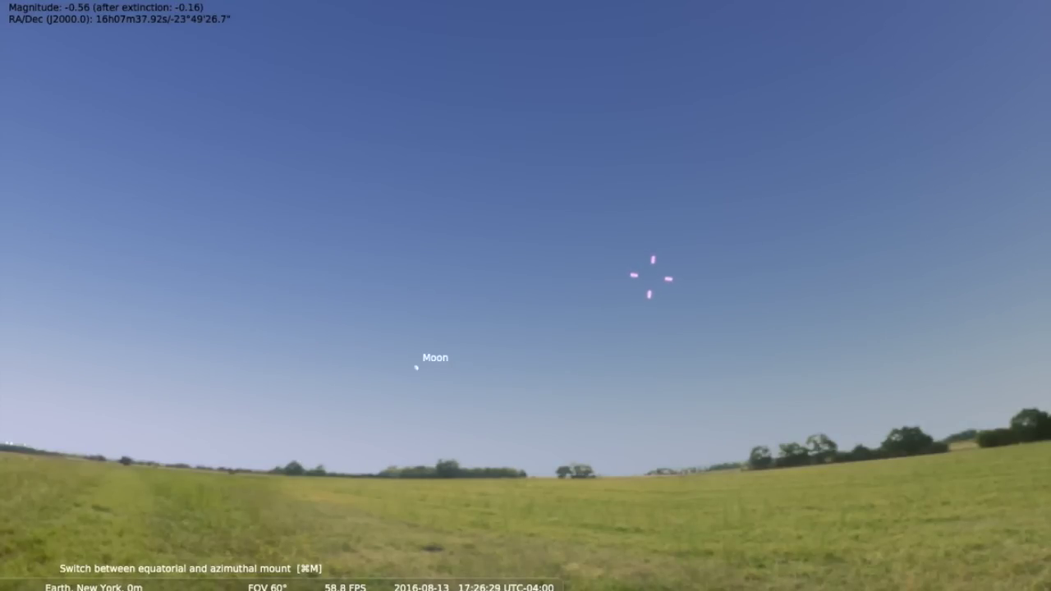
pyautogui.hotkey('ctrl', '=')
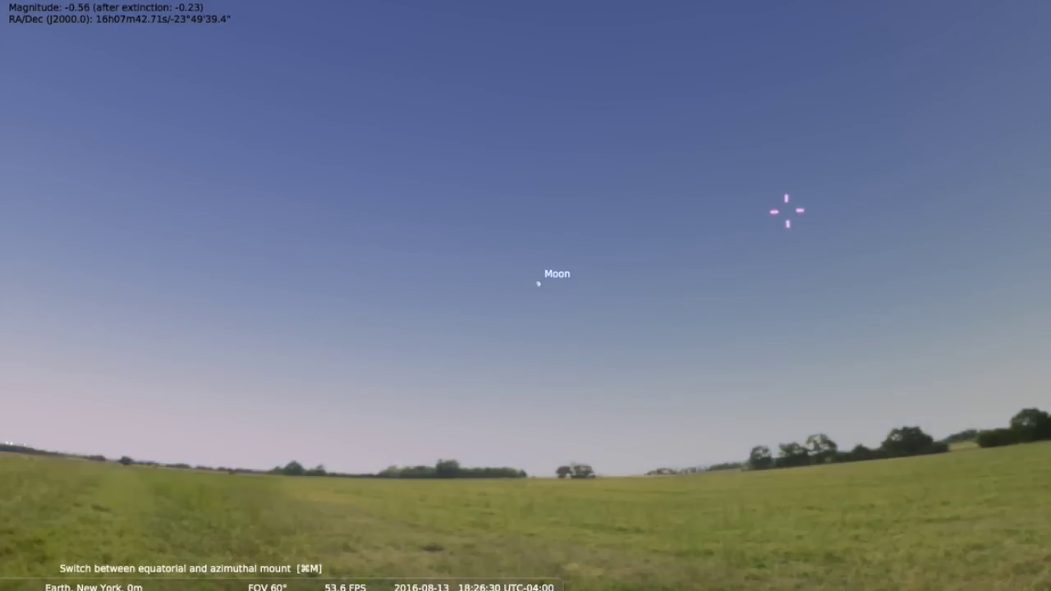
pyautogui.hotkey('ctrl', '=')
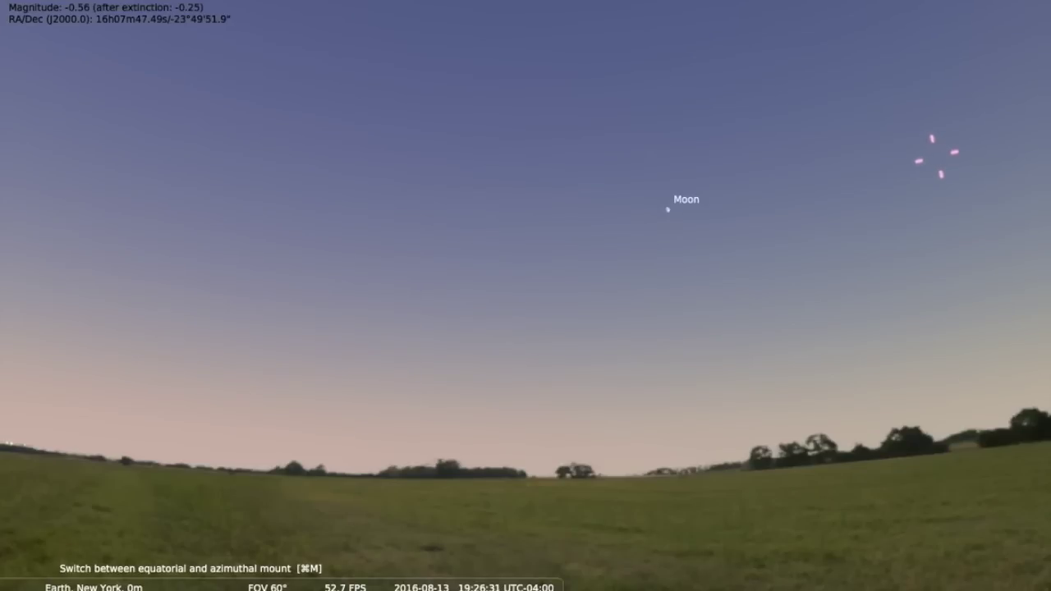
pyautogui.hotkey('ctrl', 'm')
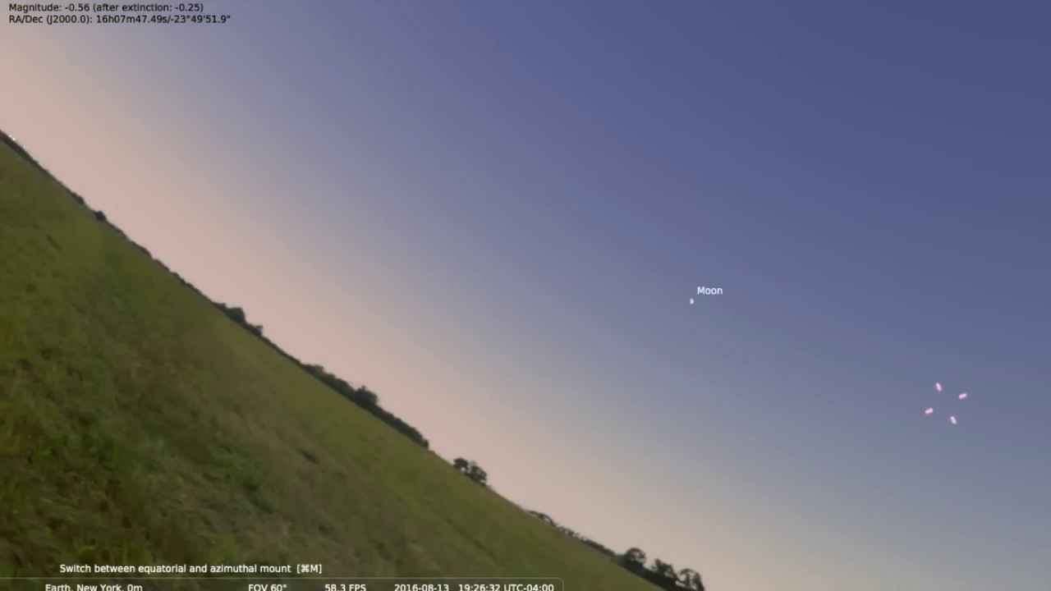
pyautogui.hotkey('ctrl', 'm')
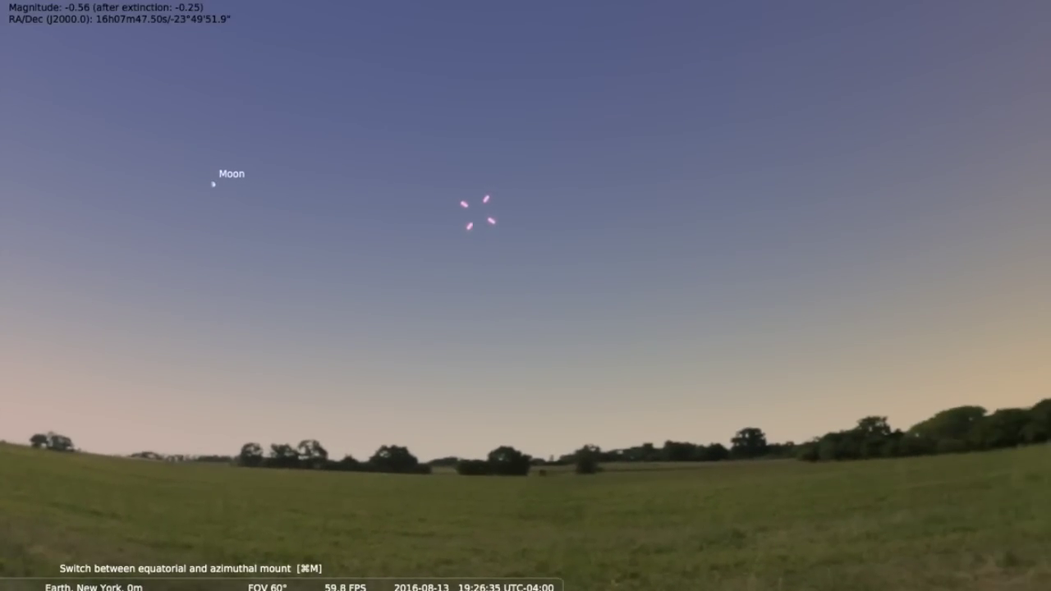
pyautogui.hotkey('ctrl', '=')
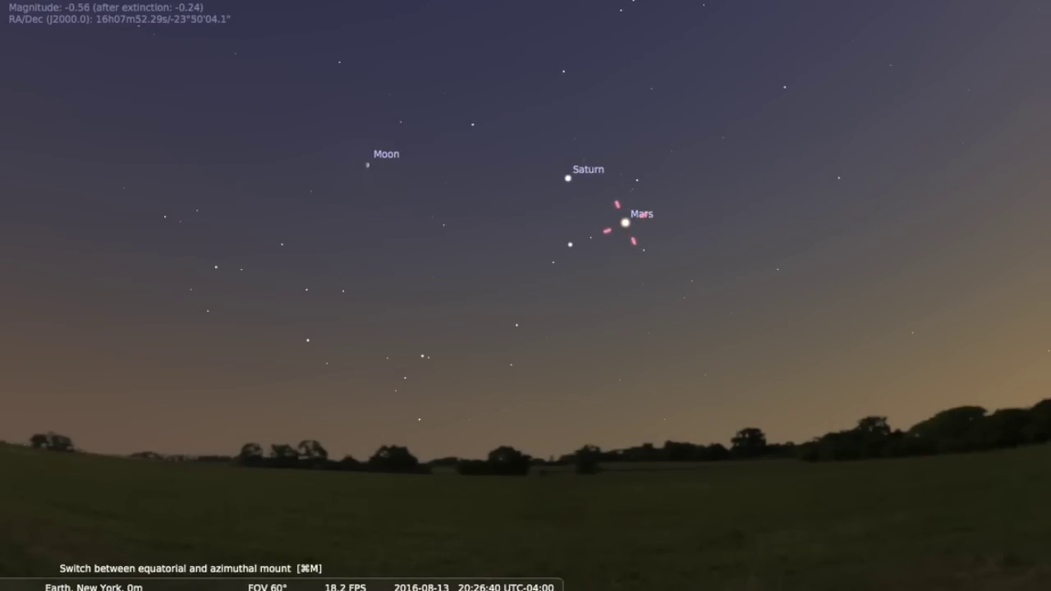
pyautogui.hotkey('ctrl', '=')
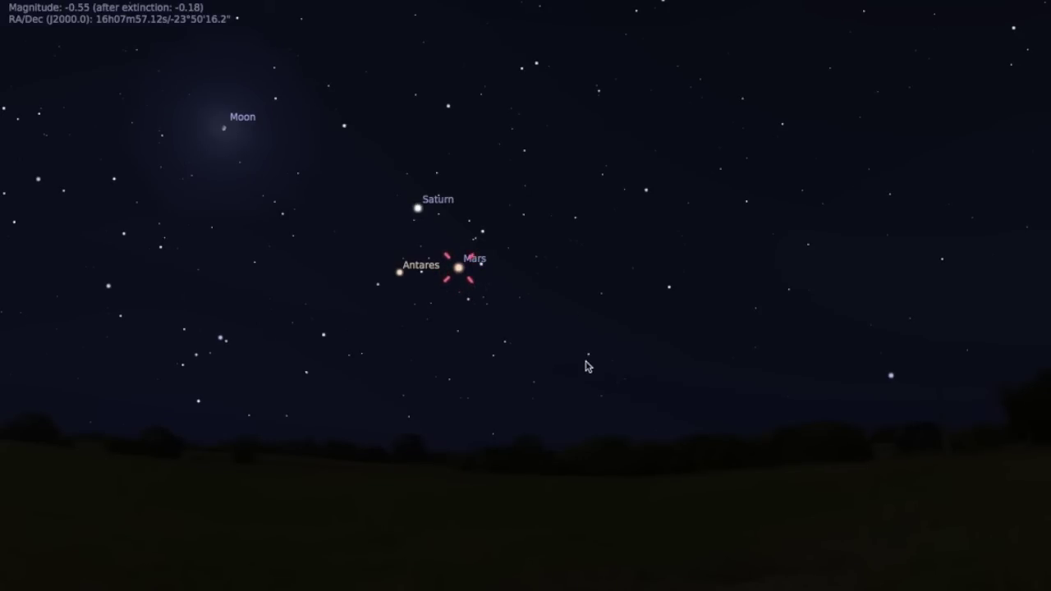
# - Advance the date nine single days so Mars drifts past Antares toward Saturn
pyautogui.press('=')
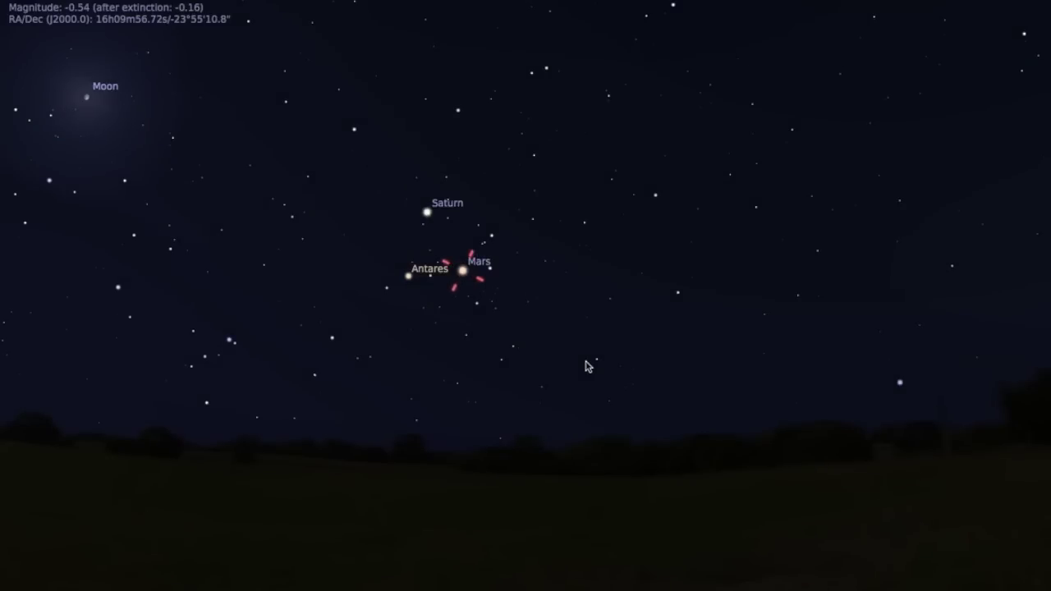
pyautogui.press('=')
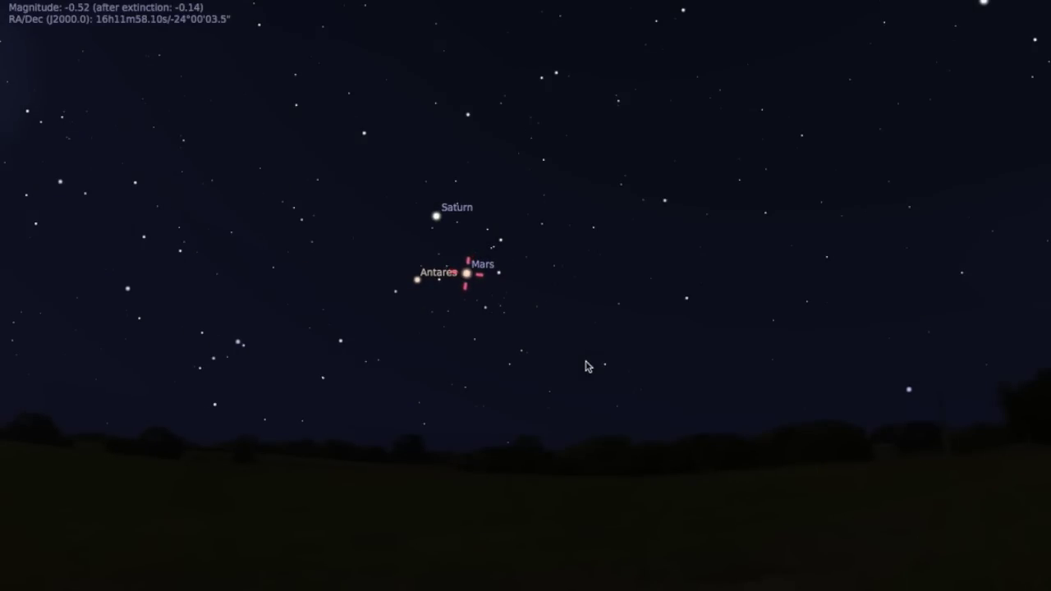
pyautogui.press('=')
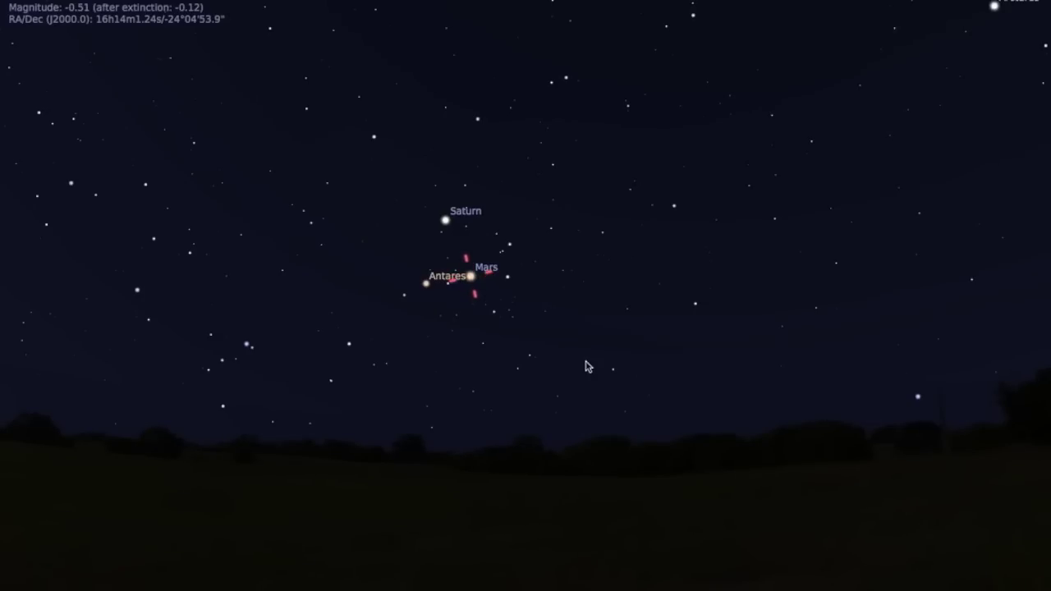
pyautogui.press('=')
pyautogui.press('=')
pyautogui.press('=')
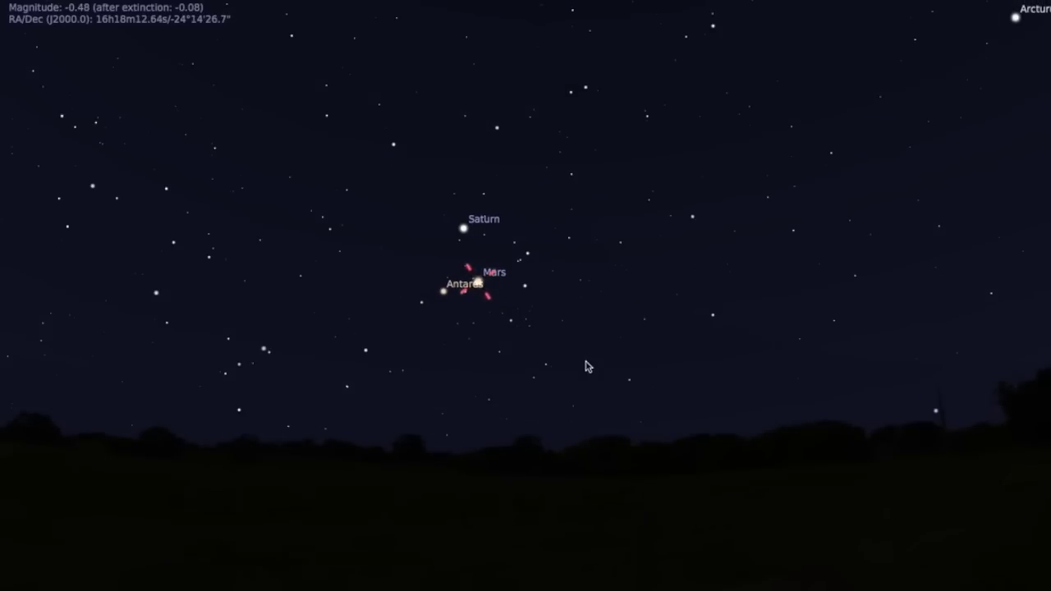
pyautogui.press('=')
pyautogui.press('=')
pyautogui.press('=')
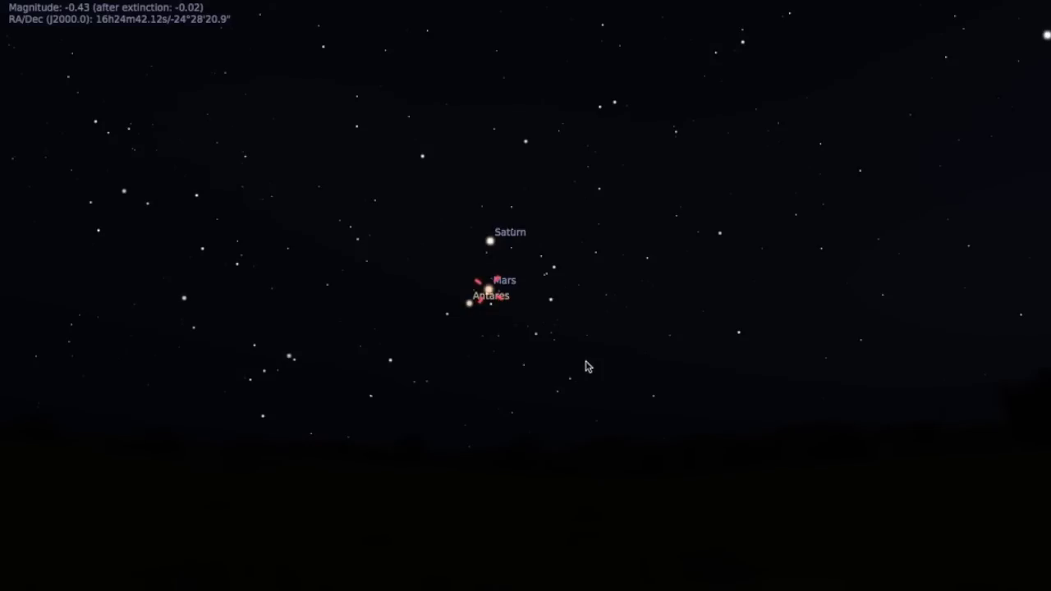
pyautogui.press('=')
pyautogui.press('=')
pyautogui.press('=')
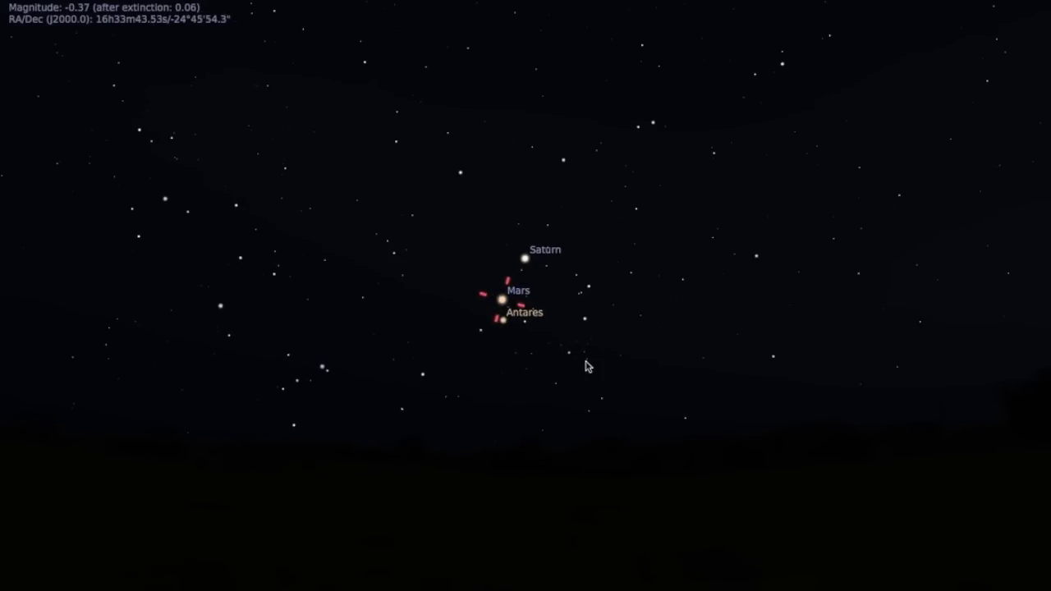
pyautogui.press('=')
pyautogui.press('=')
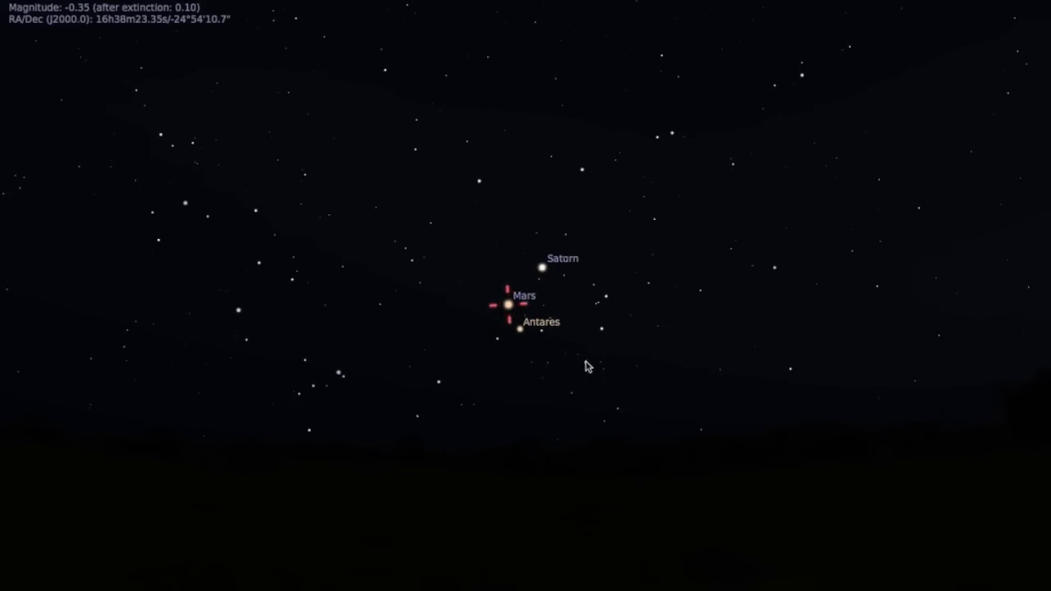
pyautogui.press('=')
pyautogui.press('=')
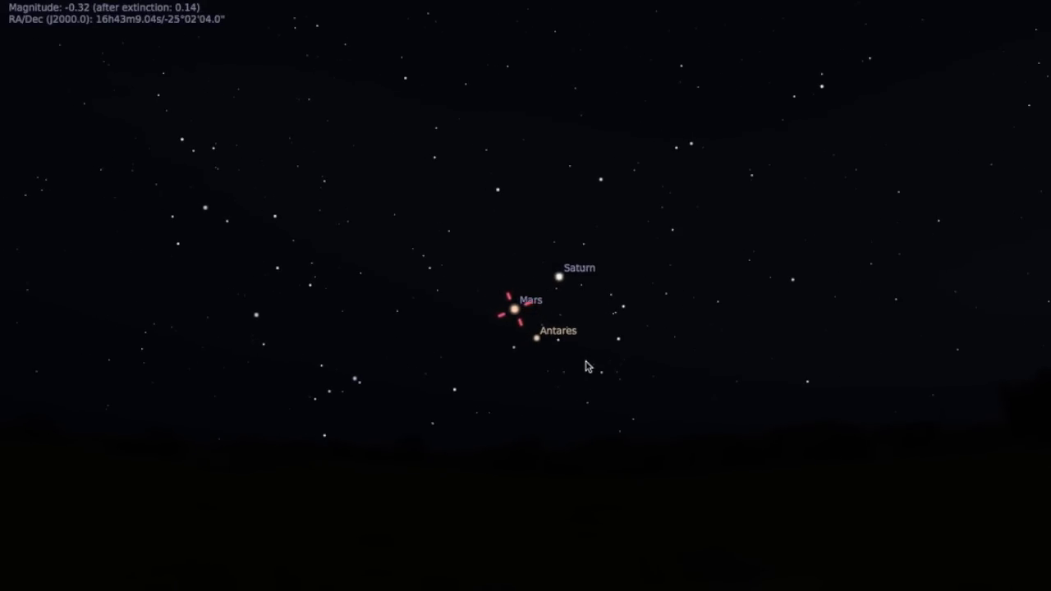
pyautogui.press('=')
pyautogui.press('=')
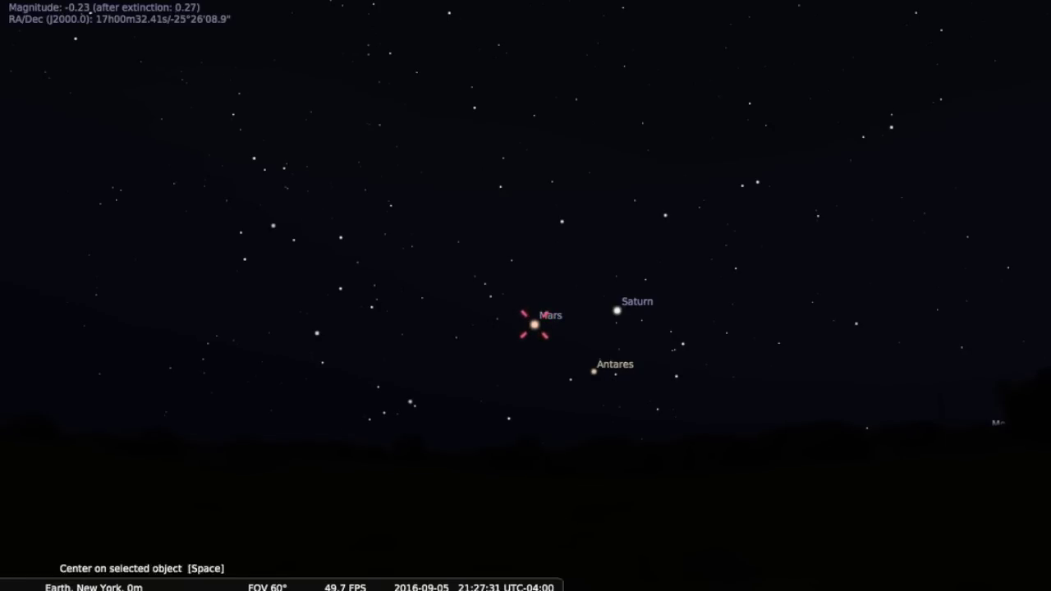
# - Turn on the cardinal direction markers along the horizon
pyautogui.click(181, 575)
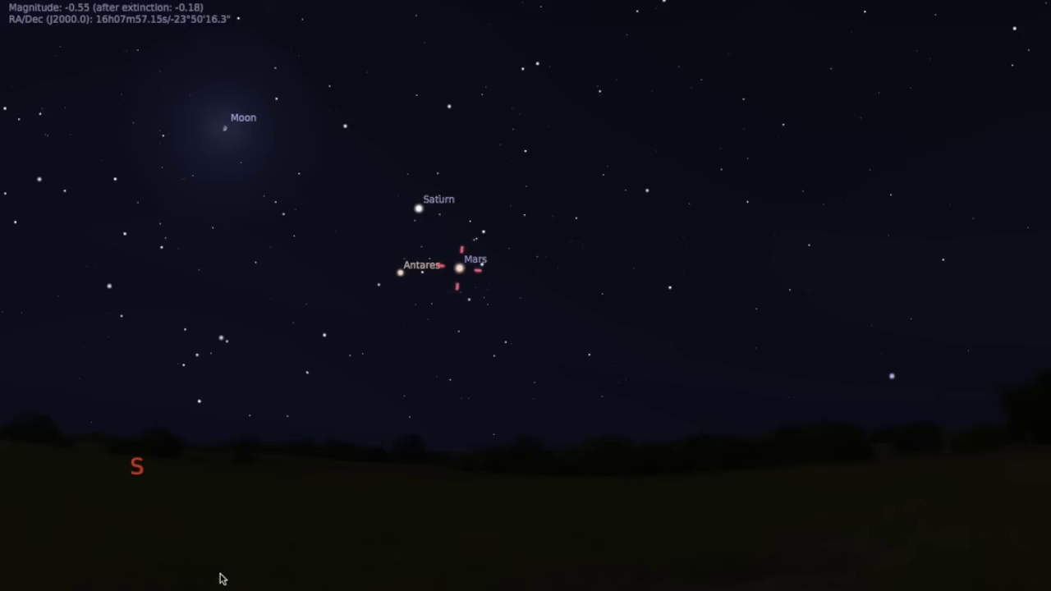
# - Show the equatorial coordinate grid across the sky around Mars, Antares and Saturn
pyautogui.moveTo(225, 585)
pyautogui.press('e')
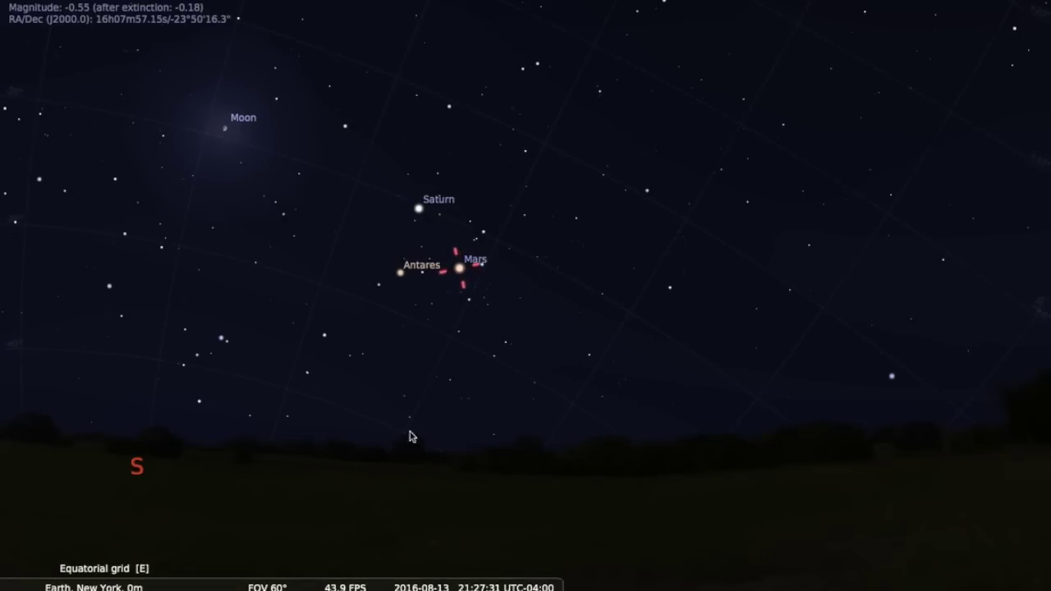